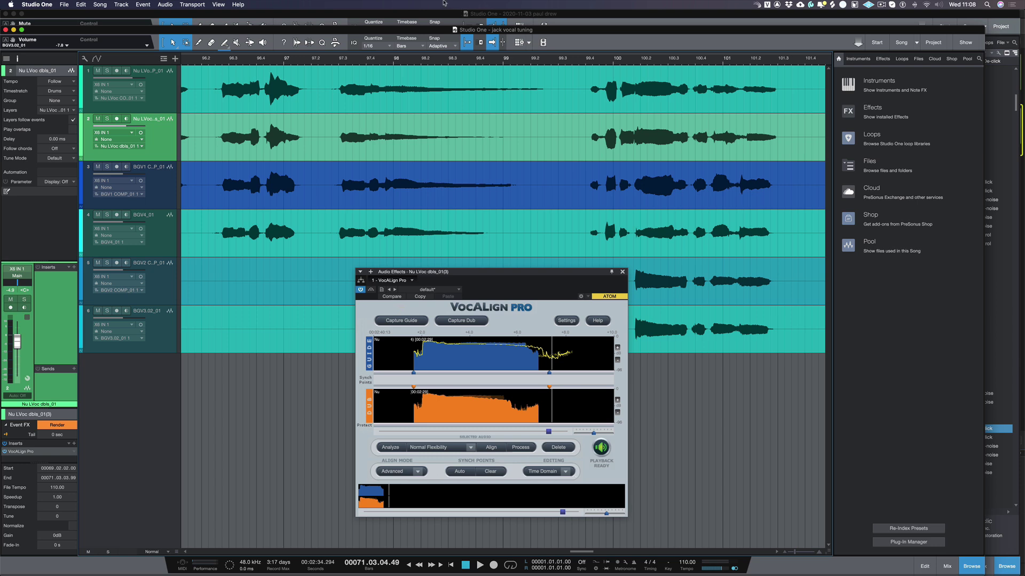
Split the phrase around bars 97 to 99 on the first four vocal tracks and capture the Nu LVoc COMP_01 event as the VocAlign Pro guide
click(315, 61)
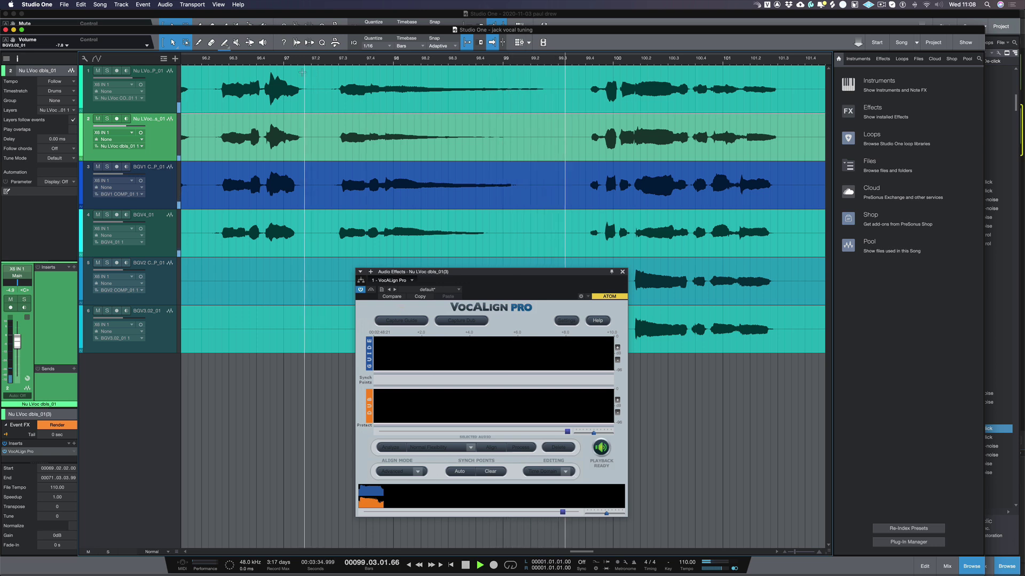
key(space)
drag(318, 85, 571, 236)
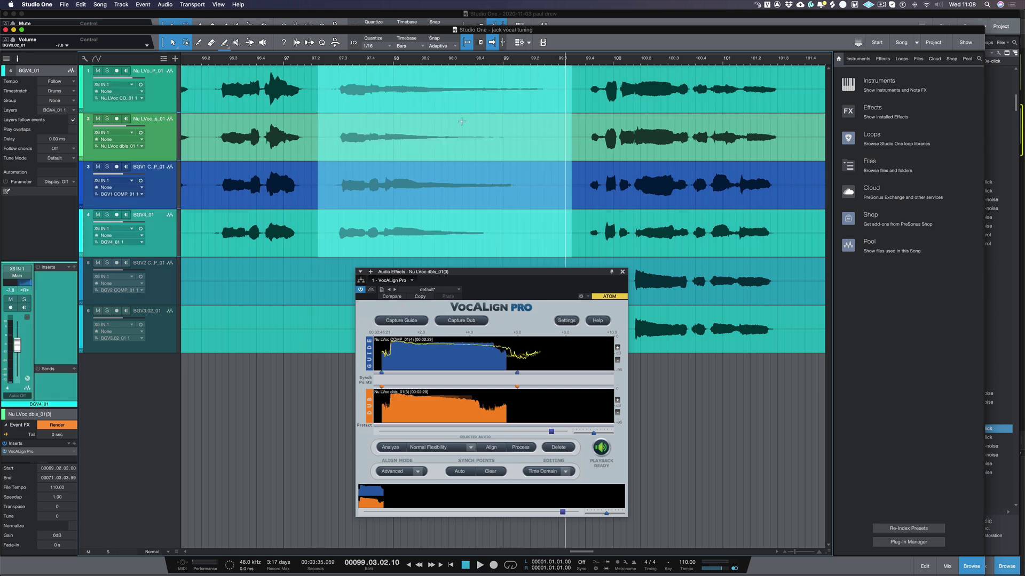
double_click(448, 81)
drag(457, 106, 467, 366)
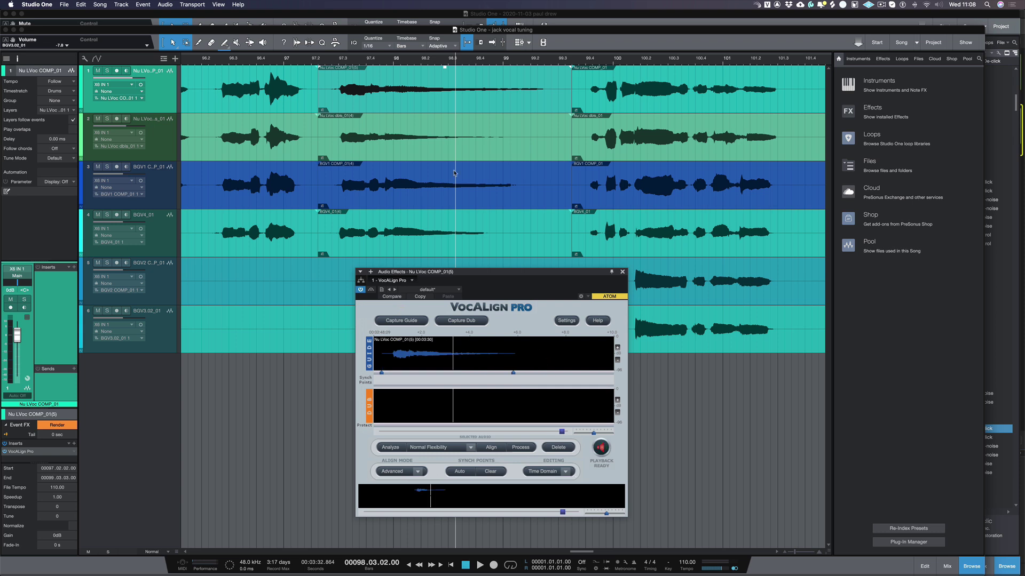
Align the matching phrase events on Nu LVoc dbls_01, BGV1 COMP_01 and BGV4_01 to the guide with VocAlign Pro, and play back the result
click(462, 148)
shift+click(466, 195)
drag(469, 241, 457, 394)
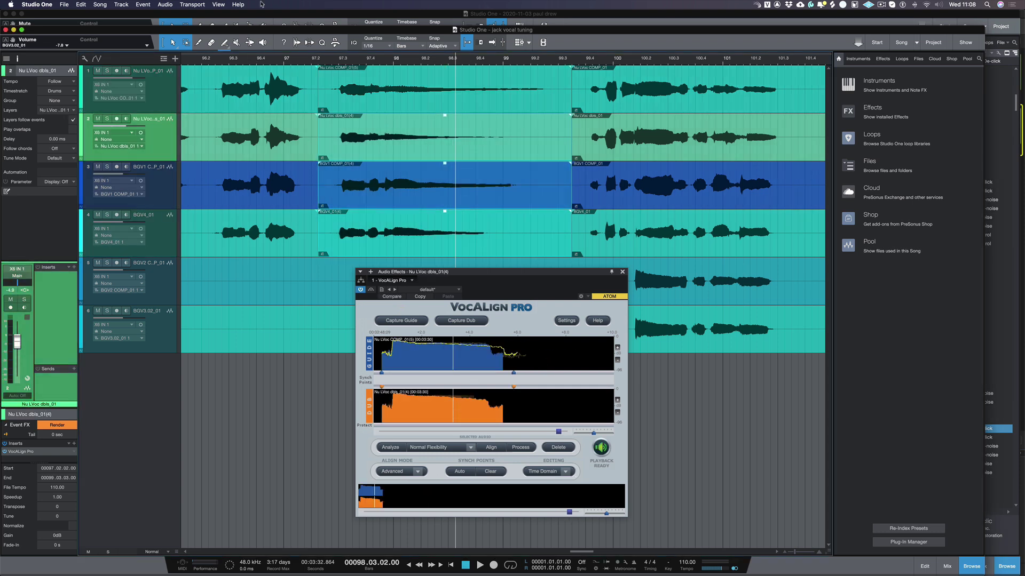
click(254, 60)
key(space)
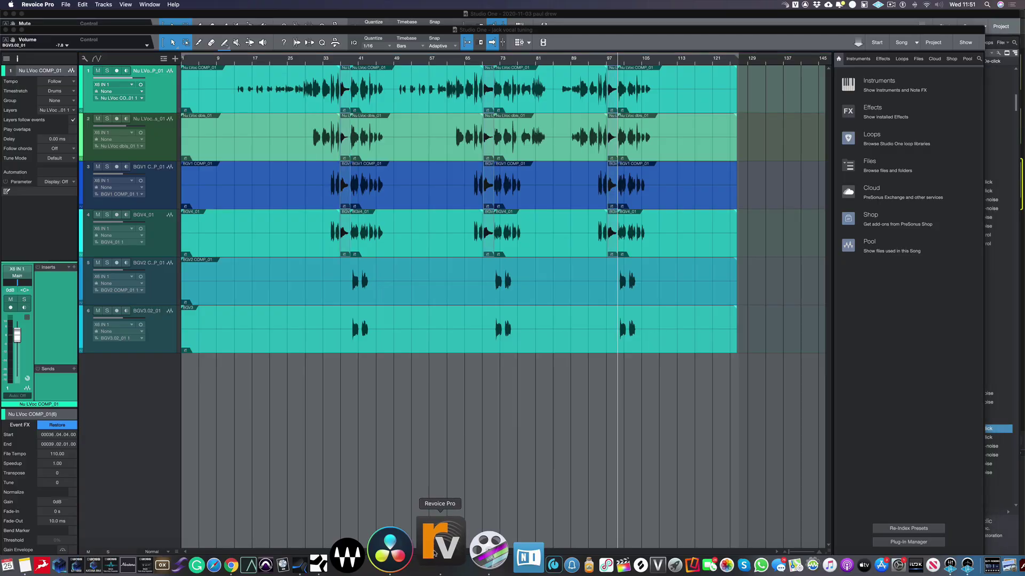
Switch to Revoice Pro and place fix - Nu LVoc dbls_01.wav on the first track at position 0:00:00.000
click(435, 554)
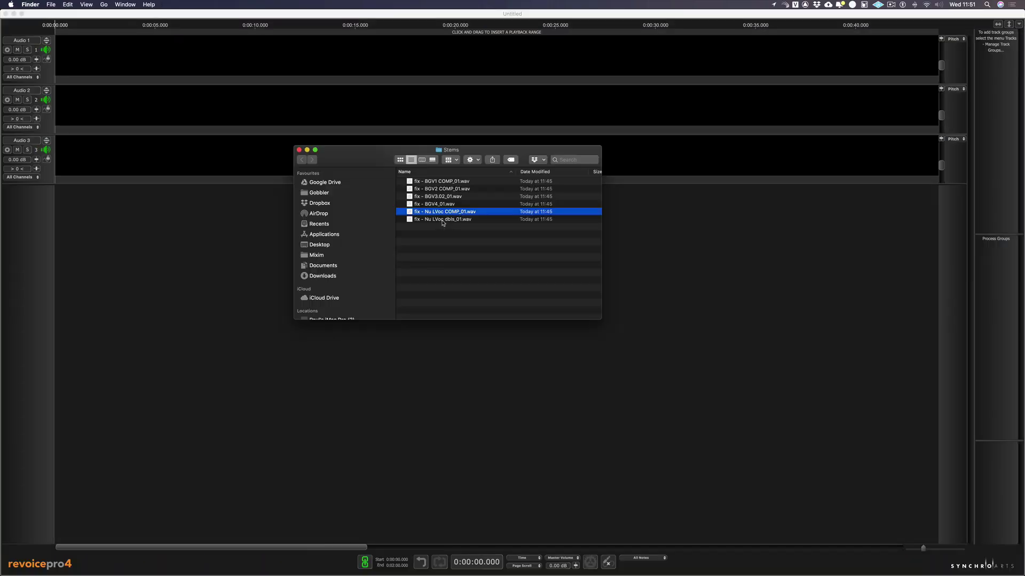
drag(442, 223, 159, 54)
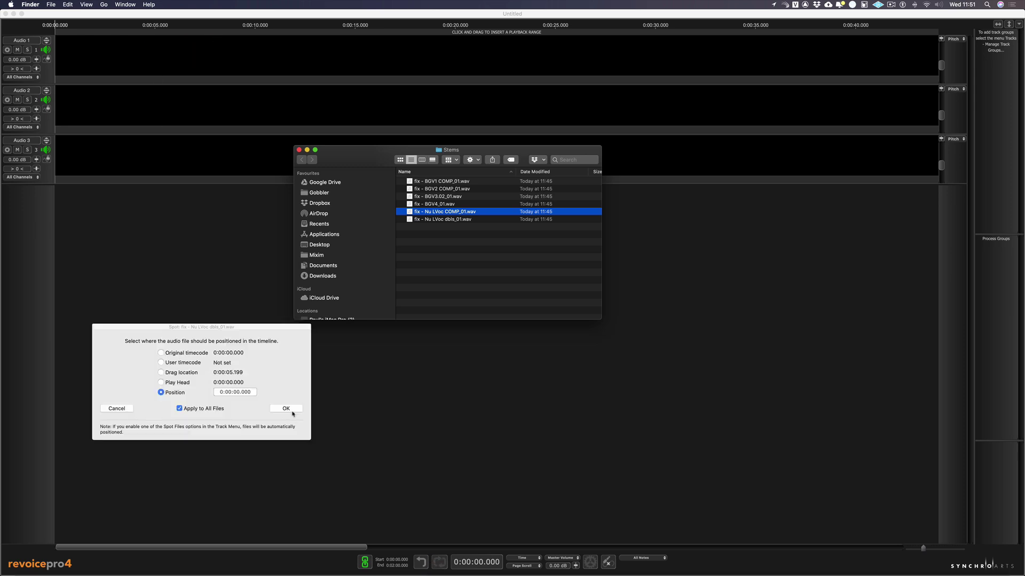
click(290, 407)
click(291, 408)
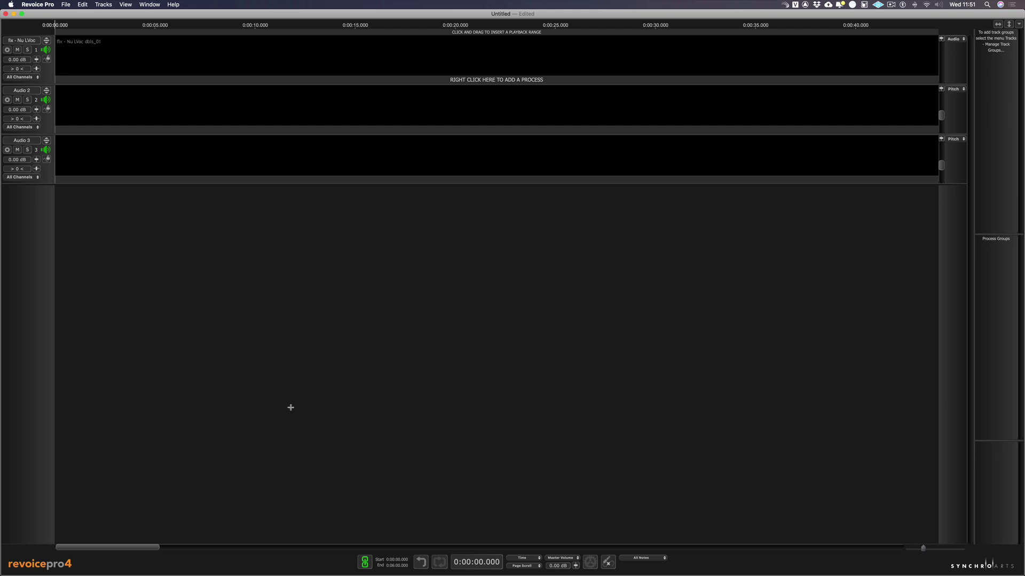
Mark a playback range from about 0:01:00 to 0:04:00 and set up a new Doubler process over the Selected Playback Range
drag(207, 33, 656, 33)
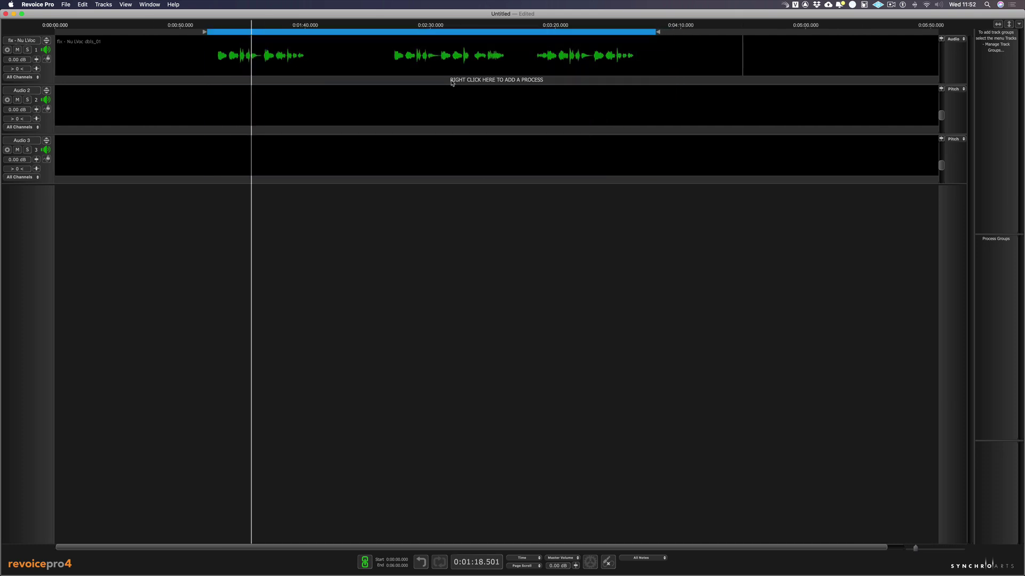
right_click(435, 81)
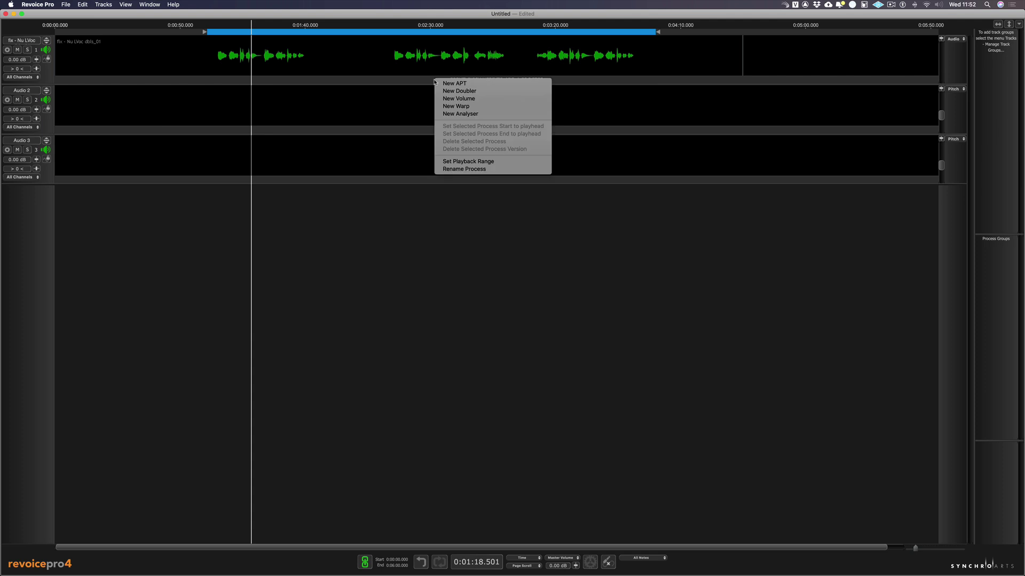
click(501, 92)
click(505, 358)
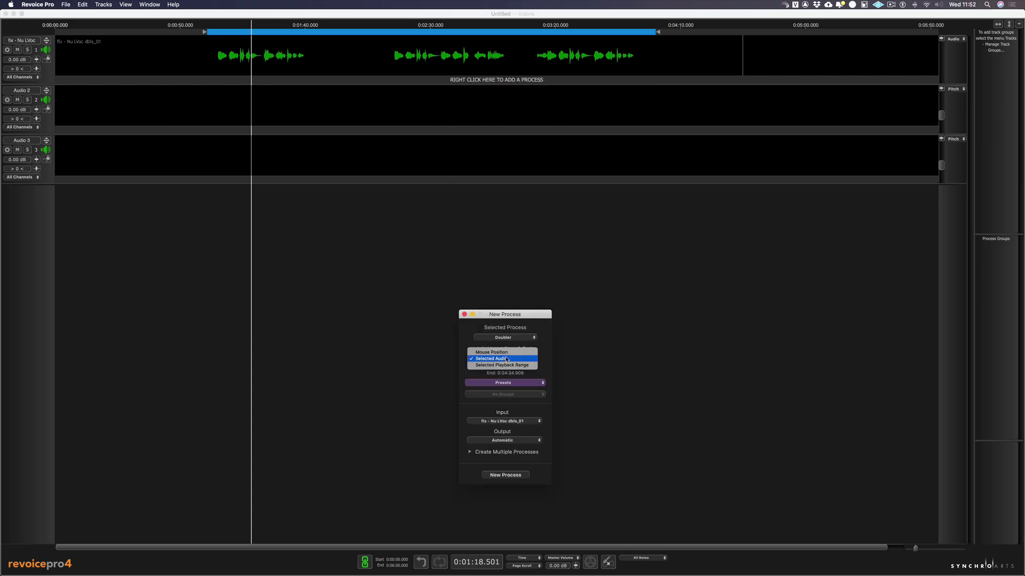
click(526, 357)
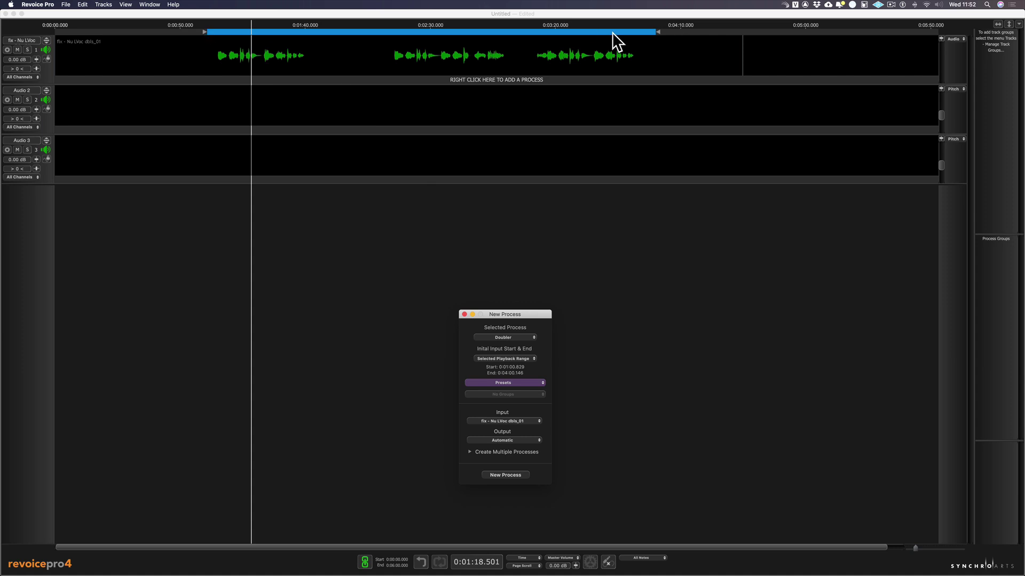
Create the Doubler process with the Stereo Vocal Loose Timing factory preset and play the doubled vocal from its first phrase
click(518, 383)
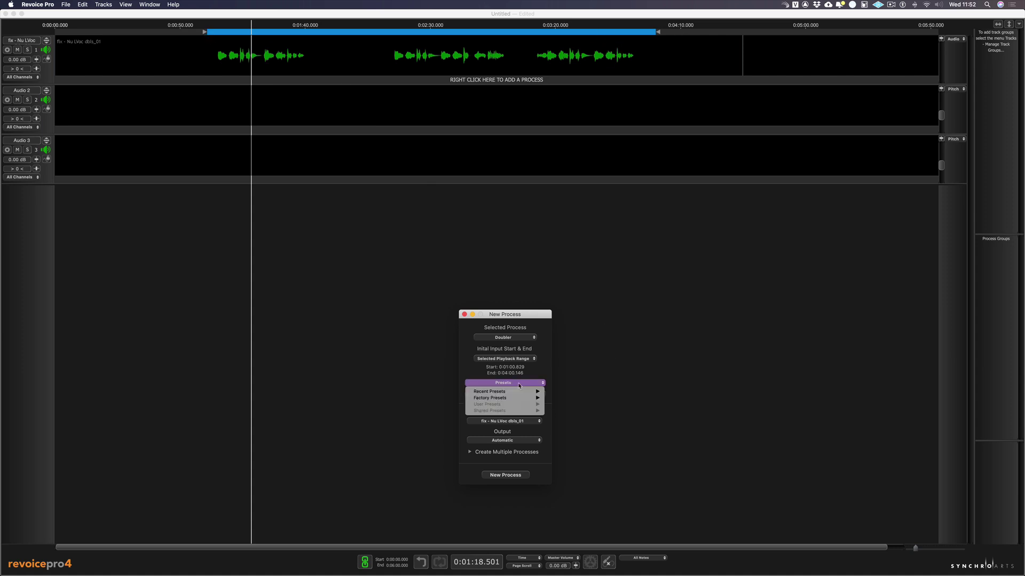
mouse_move(522, 399)
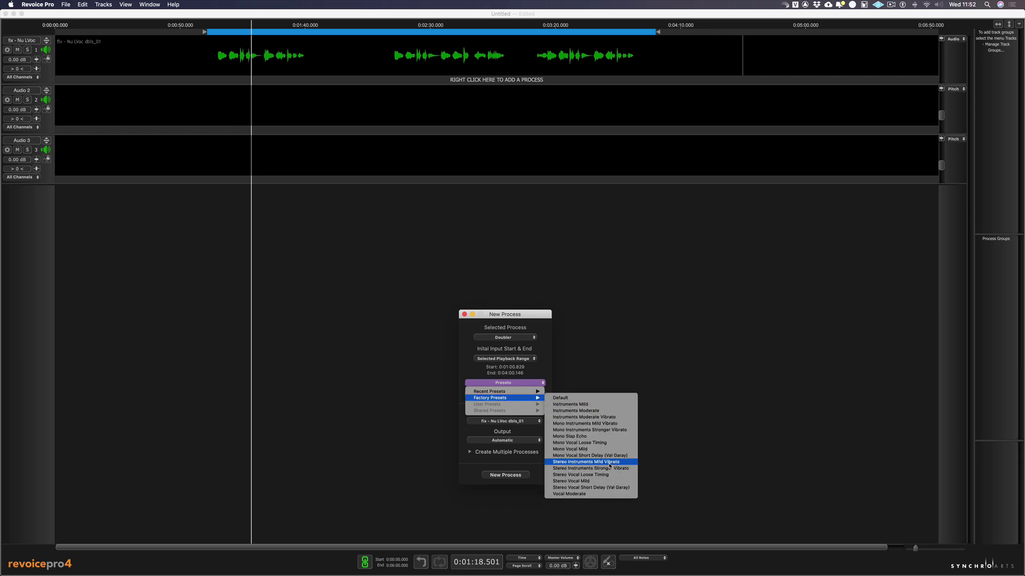
click(596, 475)
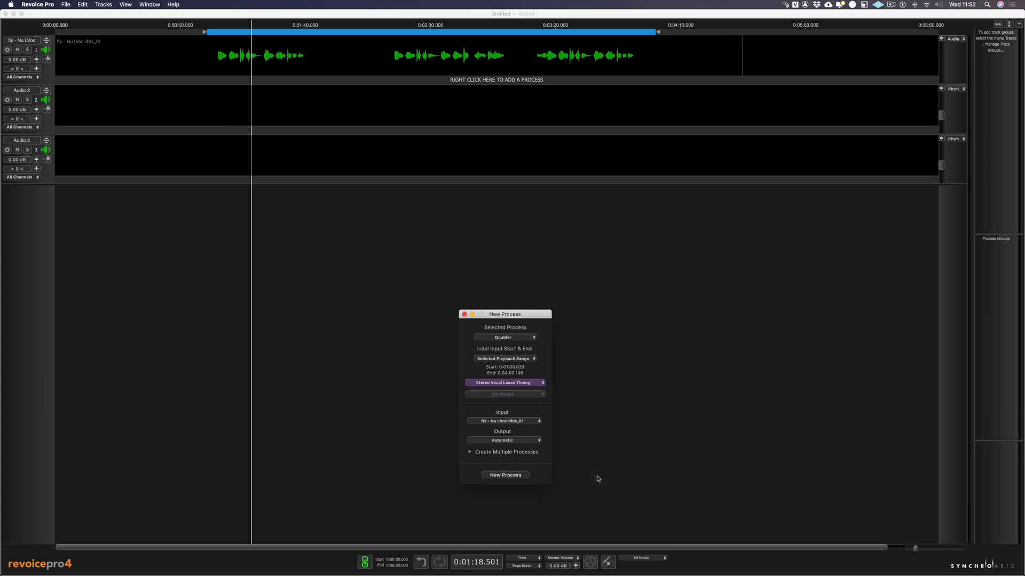
click(515, 475)
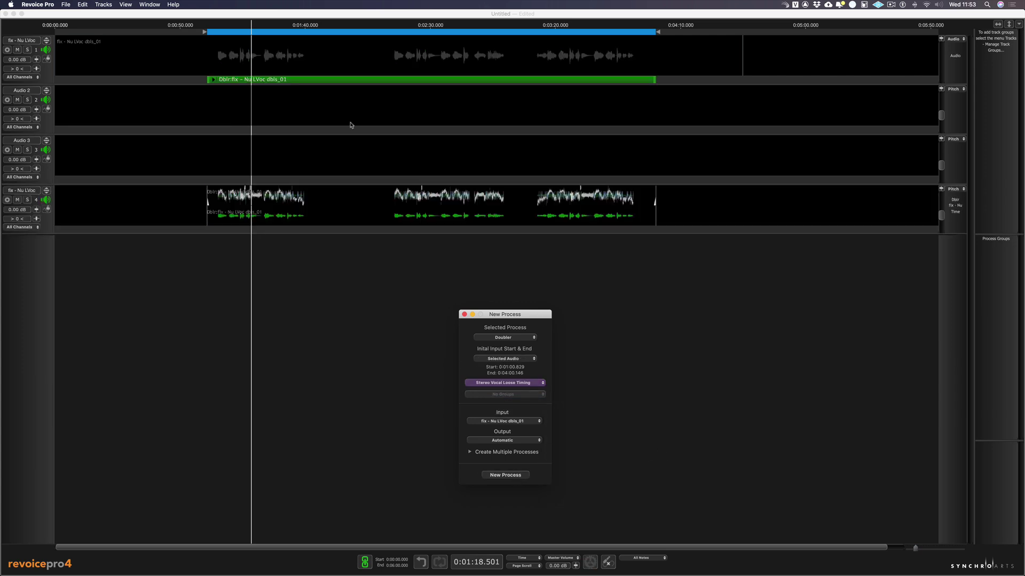
double_click(217, 26)
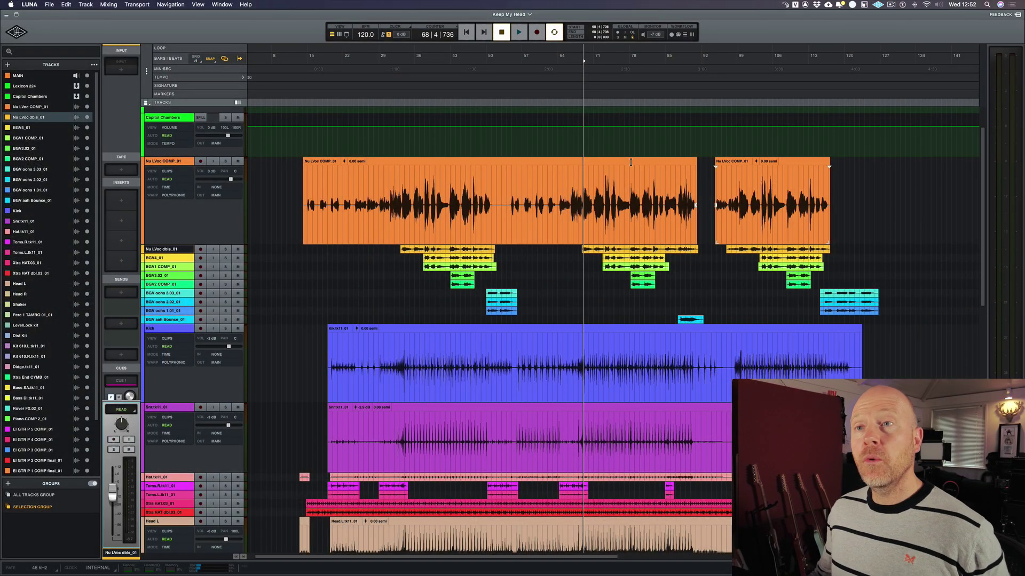
In LUNA, create a new version of the Nu LVoc COMP_01 track and import fix - Nu LVoc COMP_01.wav at its start
click(237, 104)
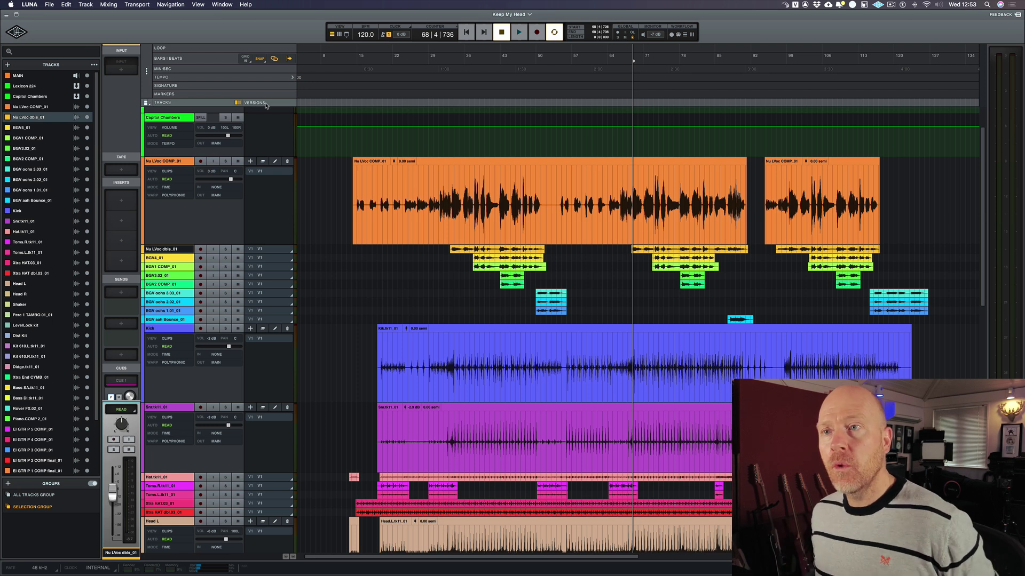
click(250, 163)
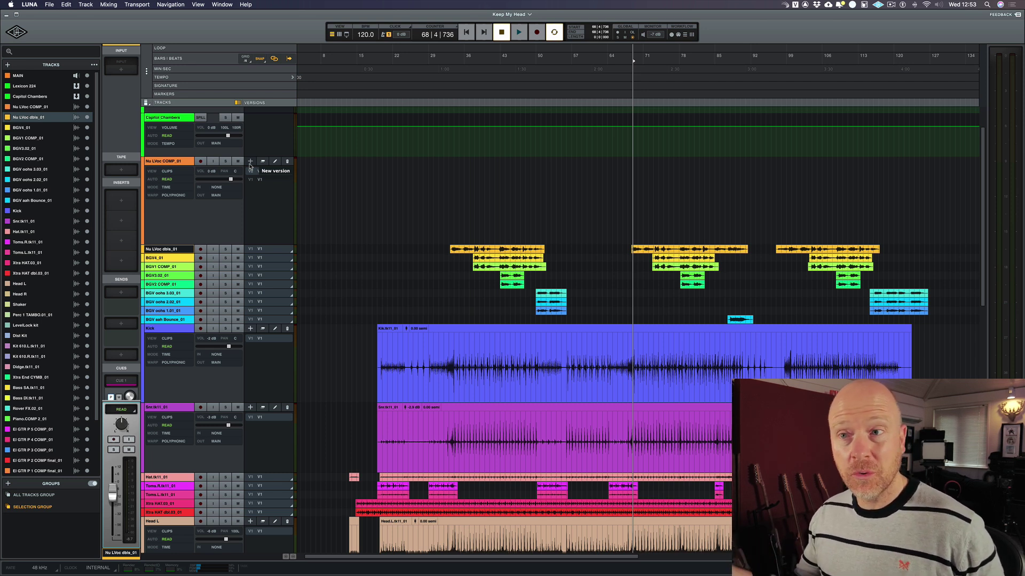
key(super+Tab)
key(super+Tab)
key(super+Tab)
key(super+Tab)
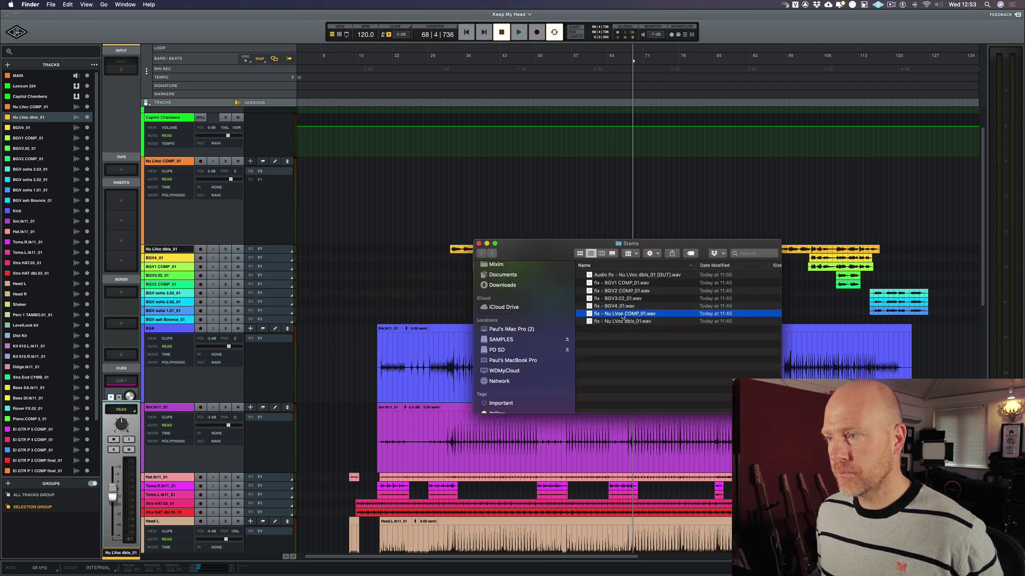
drag(621, 318, 294, 209)
drag(549, 240, 545, 292)
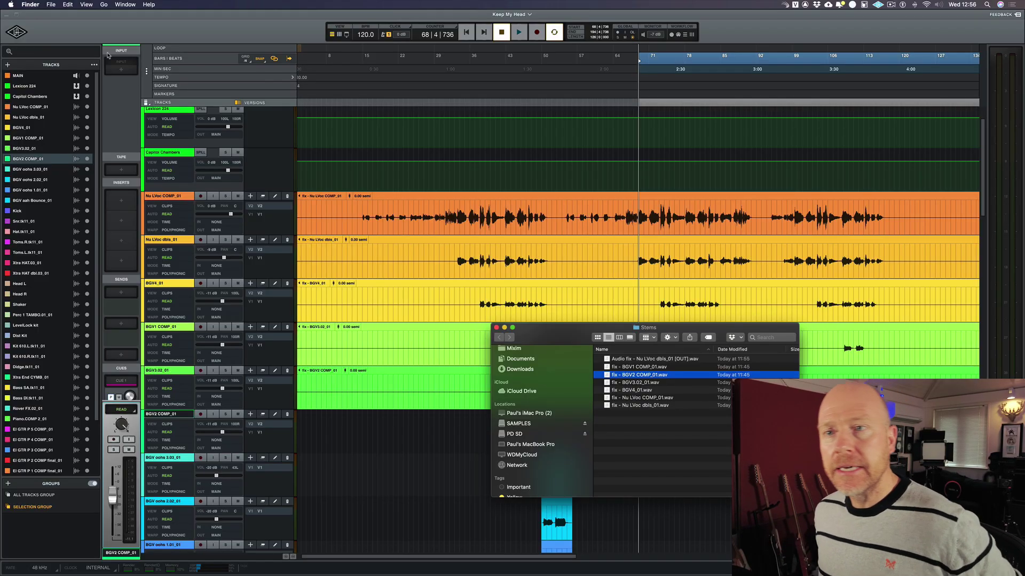
Add a stereo audio track named Stereo Dub below Nu LVoc dbls_01 and import Audio fix - Nu LVoc dbls_01 [OUT].wav onto it
click(170, 245)
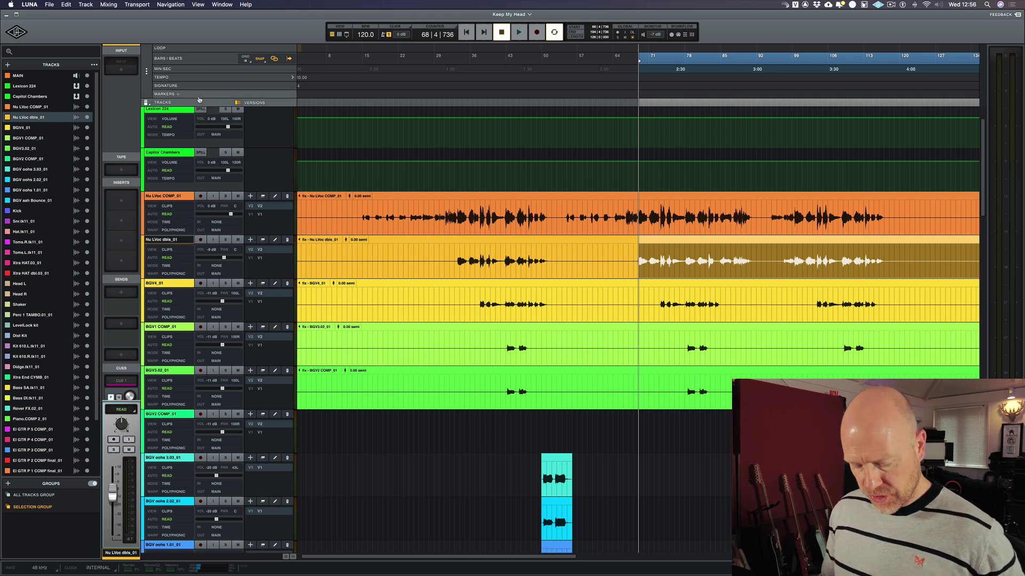
key(super+shift+n)
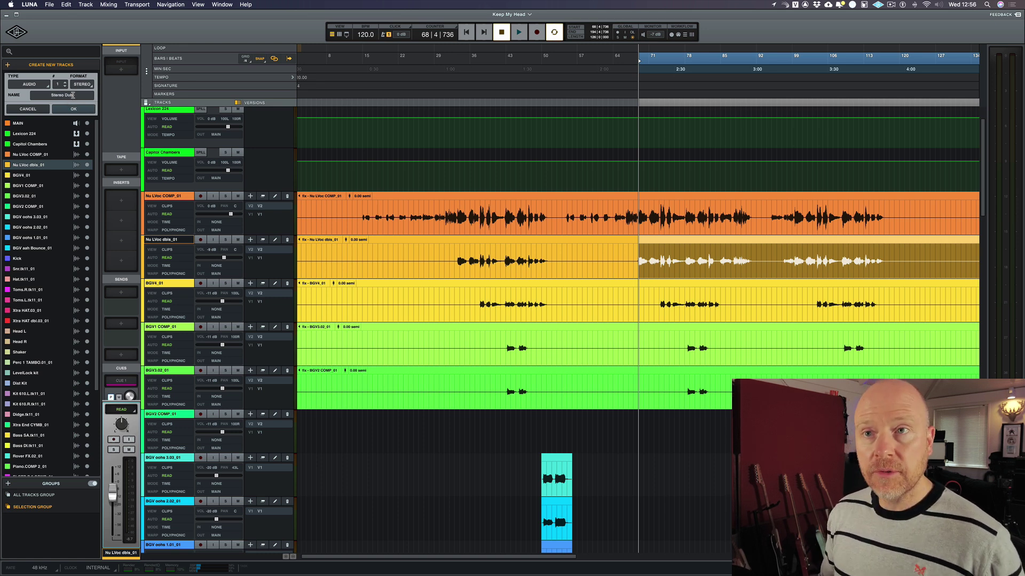
key(Return)
key(super+Tab)
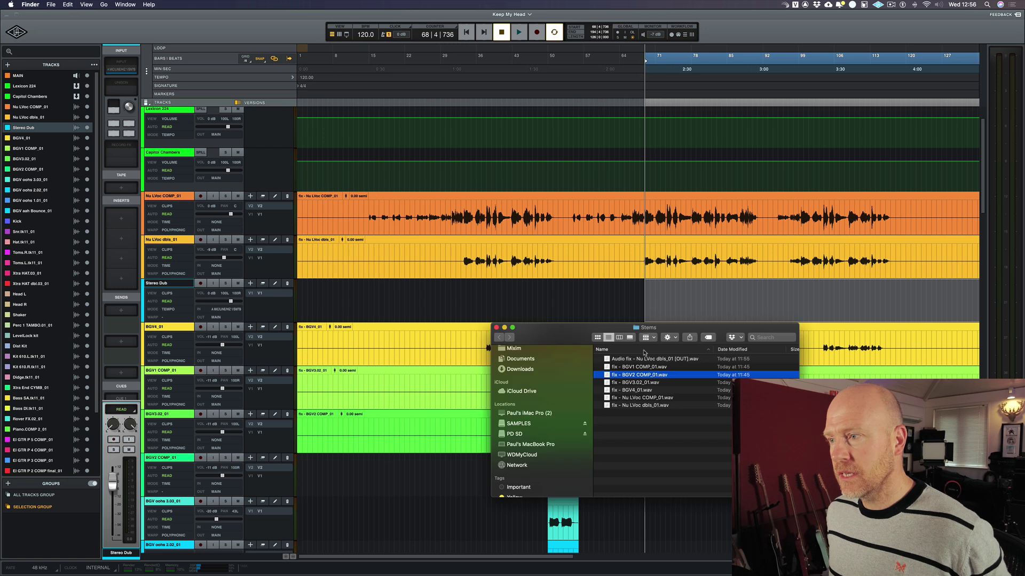
drag(642, 361, 348, 311)
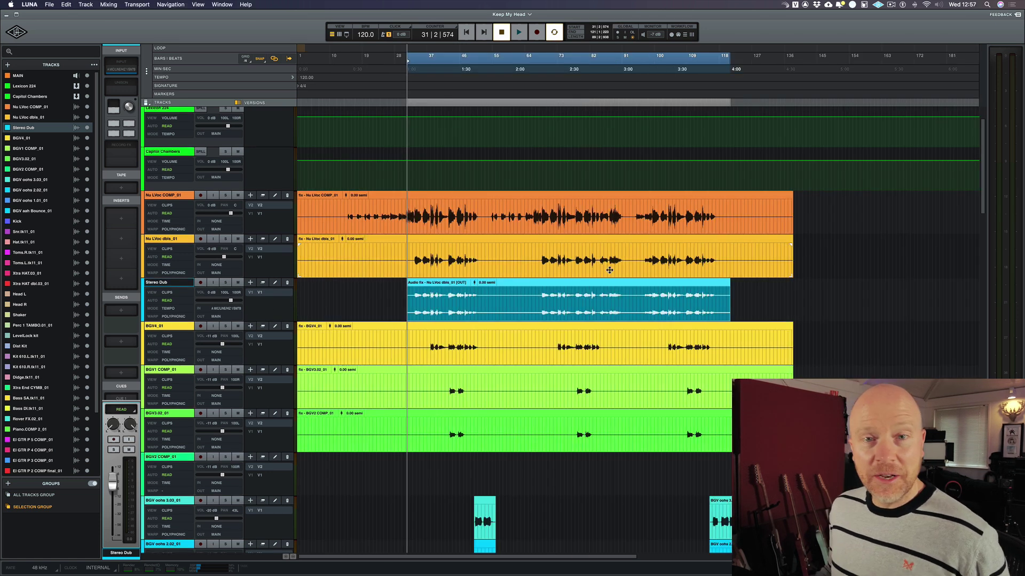
Play the mix and delete the silent lead-in before the first phrase on BGV4_01, BGV1 COMP_01 and BGV3.02_01
key(space)
click(607, 268)
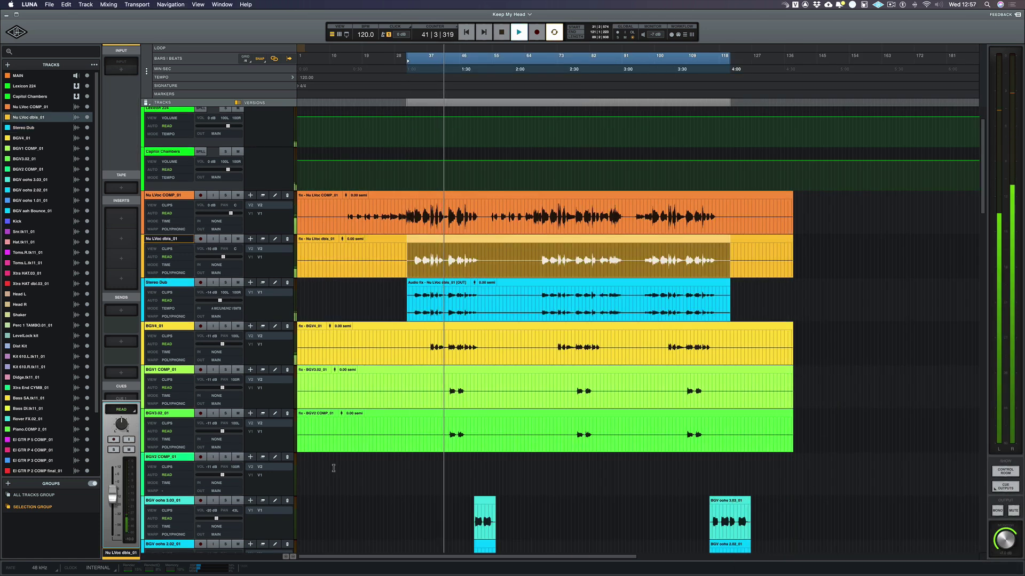
drag(426, 341, 262, 433)
key(BackSpace)
Delete the silent gap between the first two phrases on BGV4_01, about bars 52 to 71, and stop playback
drag(482, 341, 552, 341)
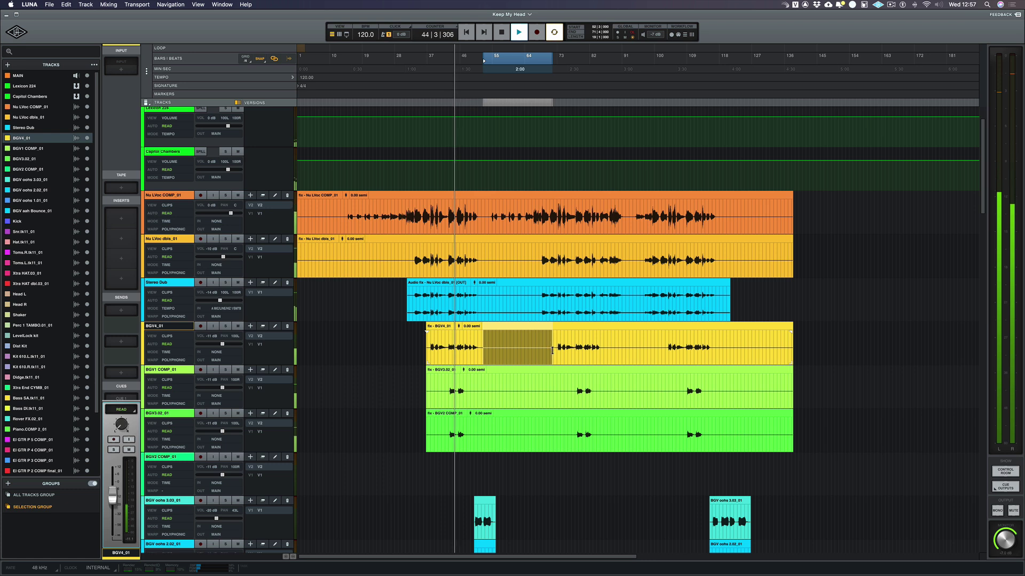
key(BackSpace)
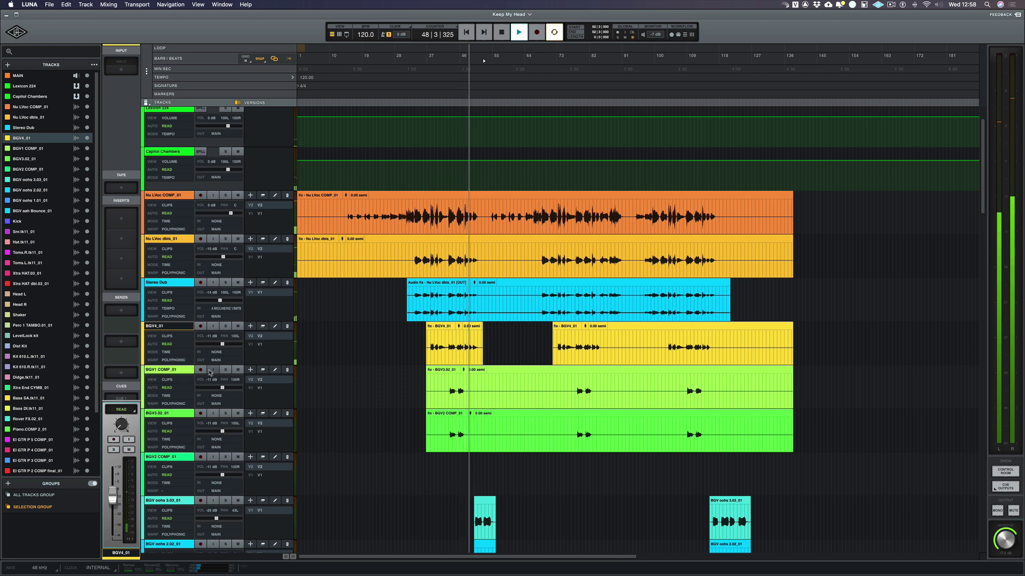
key(space)
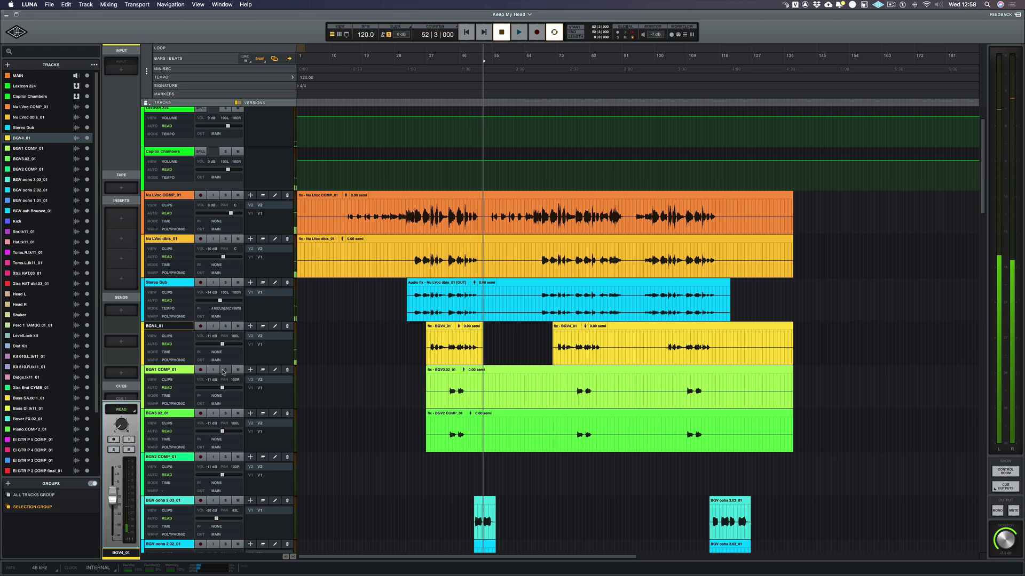